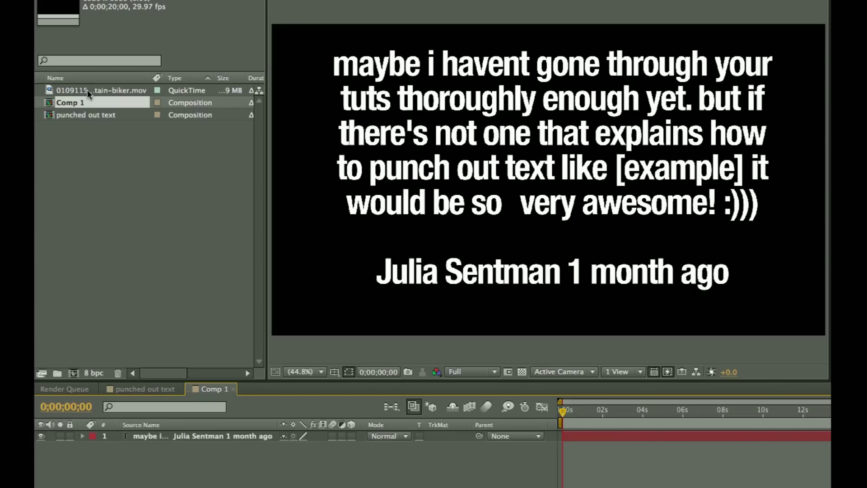
- Add the mountain-biker footage to Comp 1 beneath the text layer
left_click(112, 210)
left_click(71, 91)
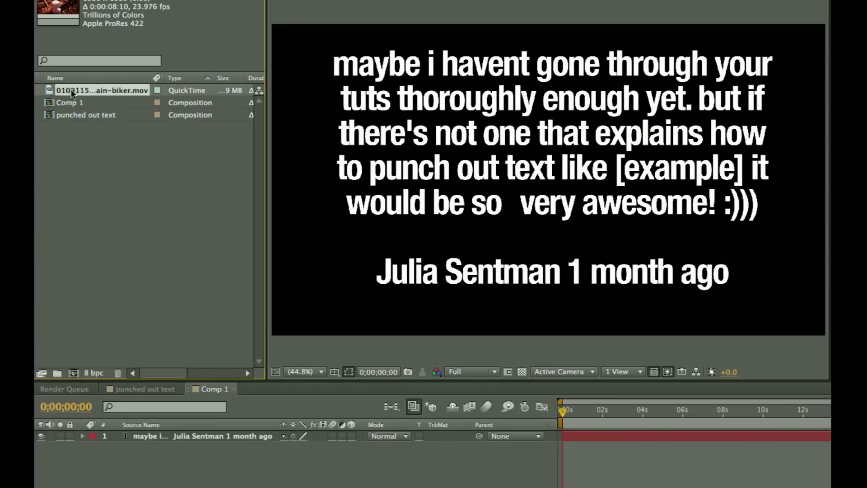
left_click_drag(72, 94, 234, 485)
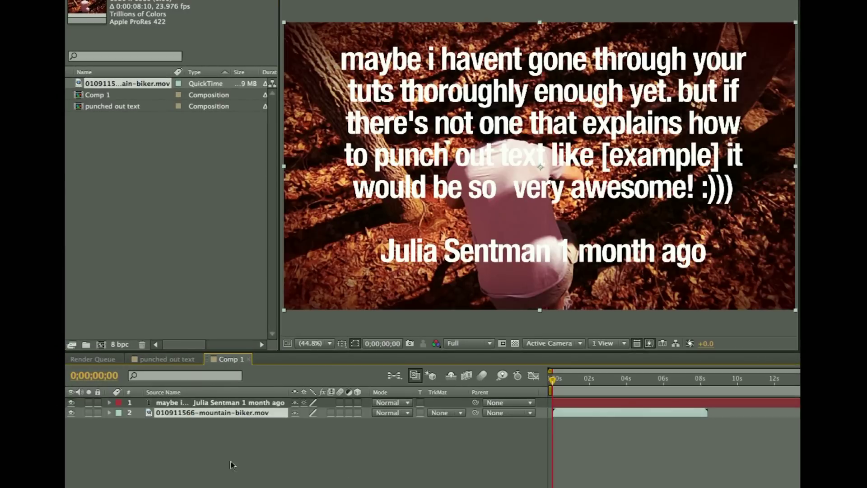
- Set the footage layer's track matte to Alpha Matte so the biker shows inside the letters
left_click(220, 402)
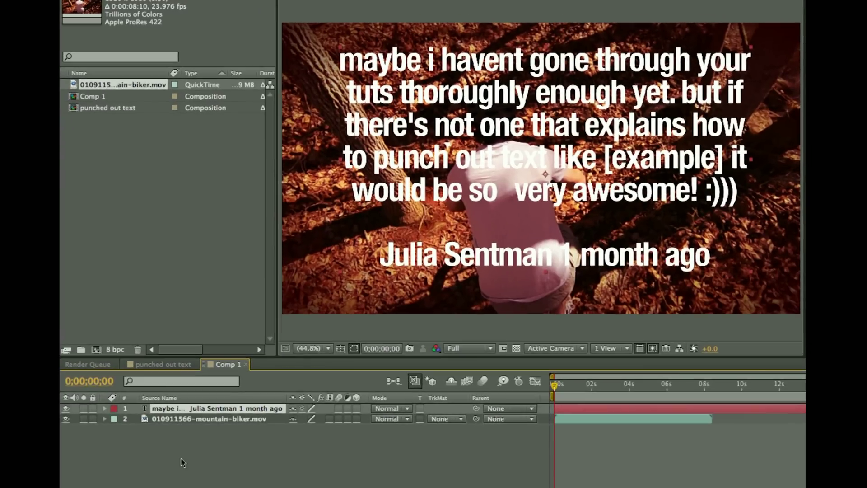
left_click(182, 461)
left_click(175, 422)
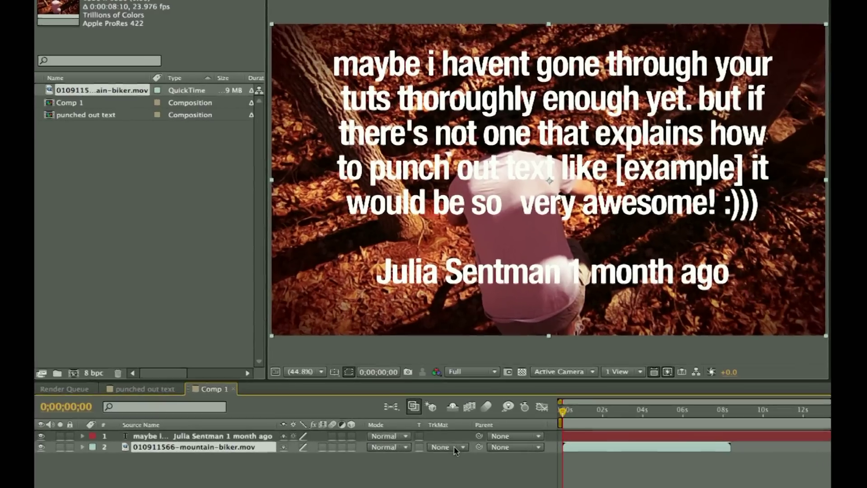
left_click(461, 419)
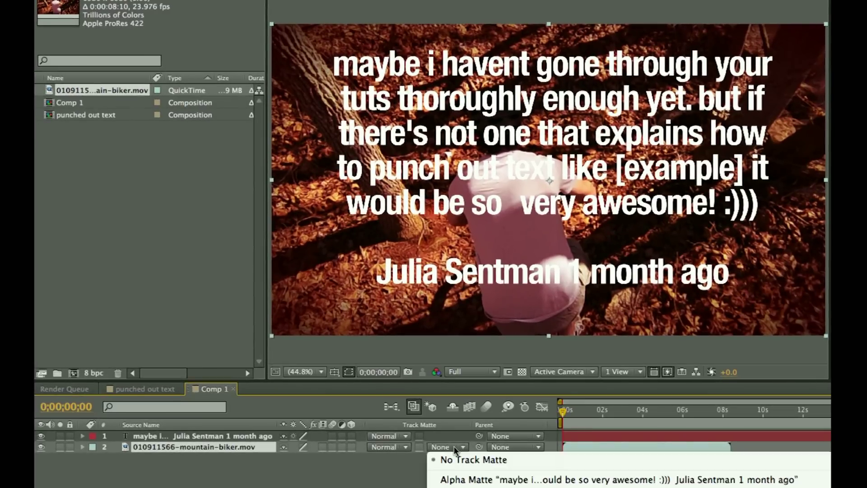
left_click(456, 481)
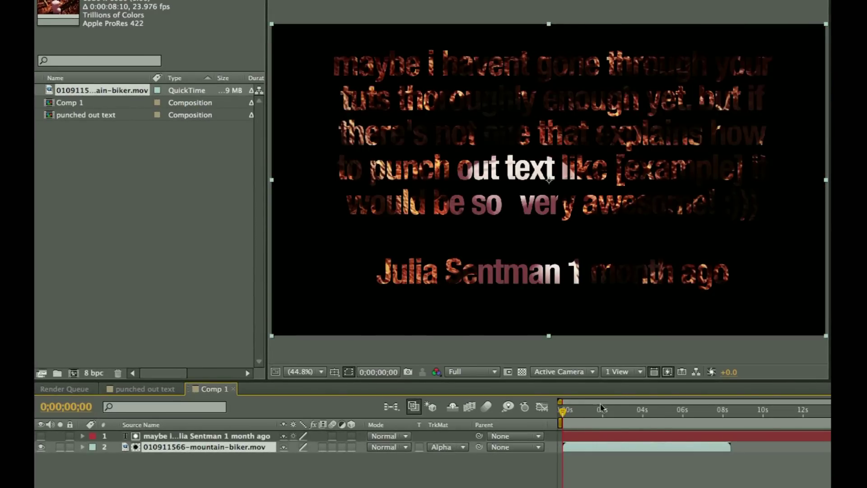
mouse_move(562, 411)
left_mouse_down()
mouse_move(645, 413)
mouse_move(560, 415)
left_mouse_up()
- Try the Alpha Inverted and Luma track mattes on the footage layer
left_click(440, 447)
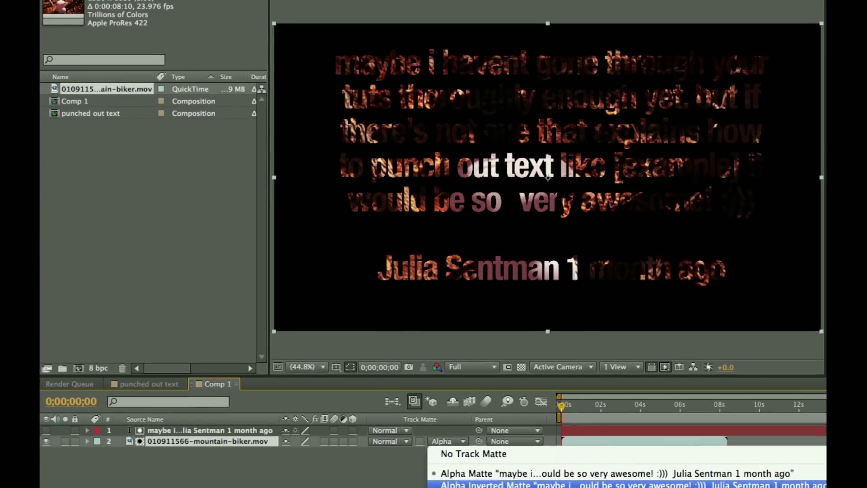
left_click(469, 485)
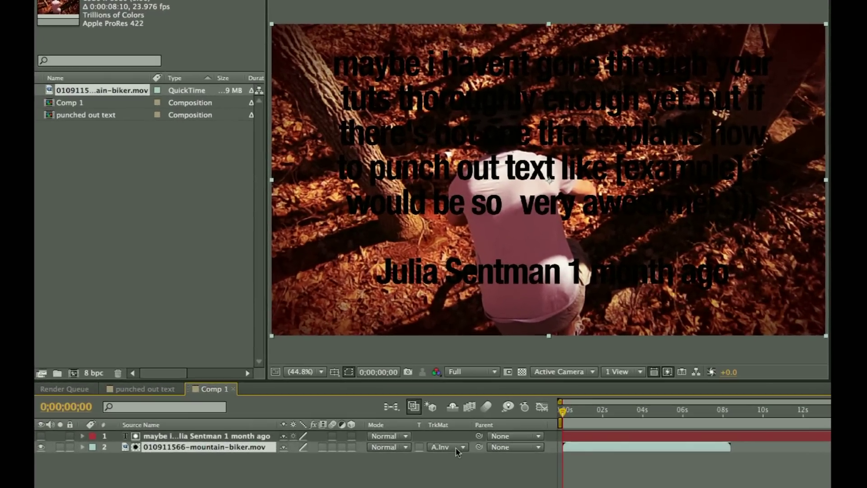
left_click(187, 436)
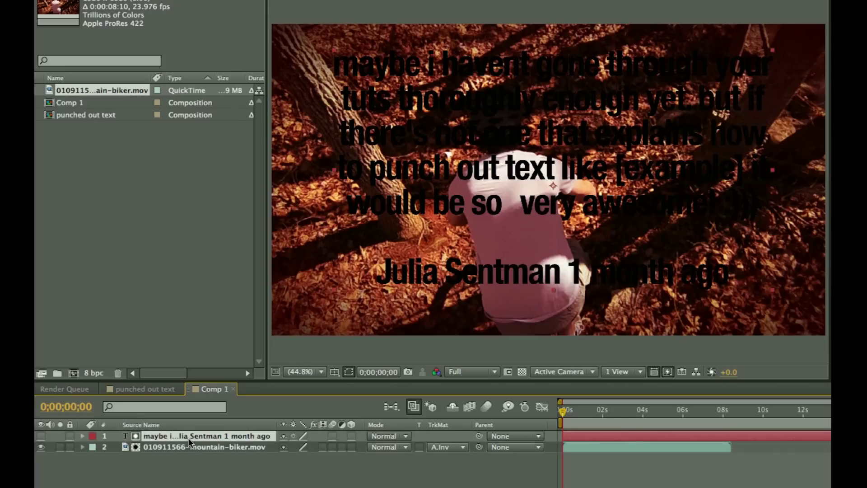
left_click(434, 446)
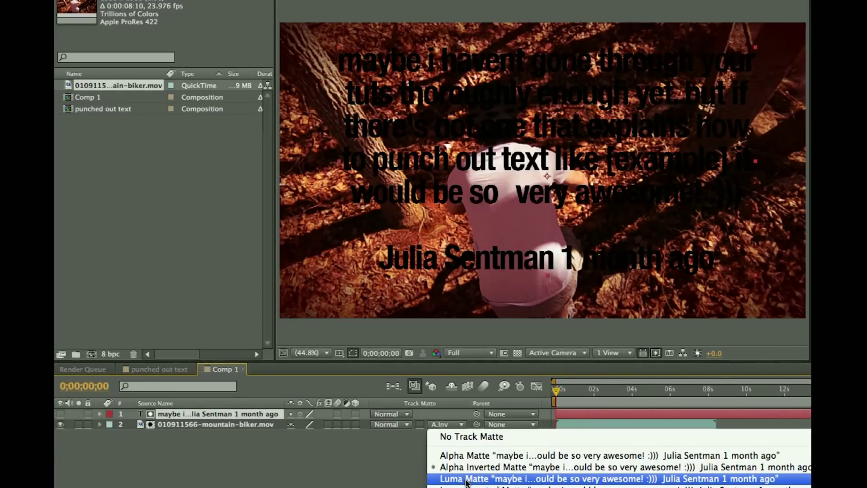
left_click(466, 479)
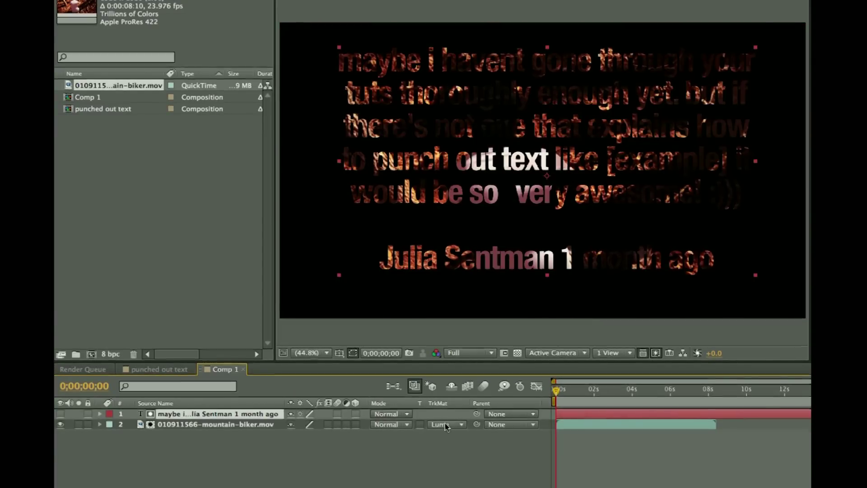
- Settle on a Luma Inverted matte and make the white text layer visible again
left_click(447, 423)
left_click(470, 486)
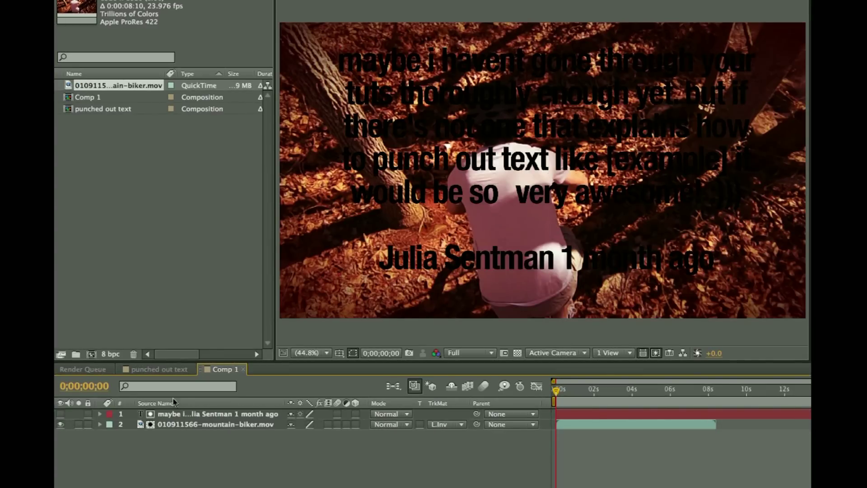
left_click(60, 414)
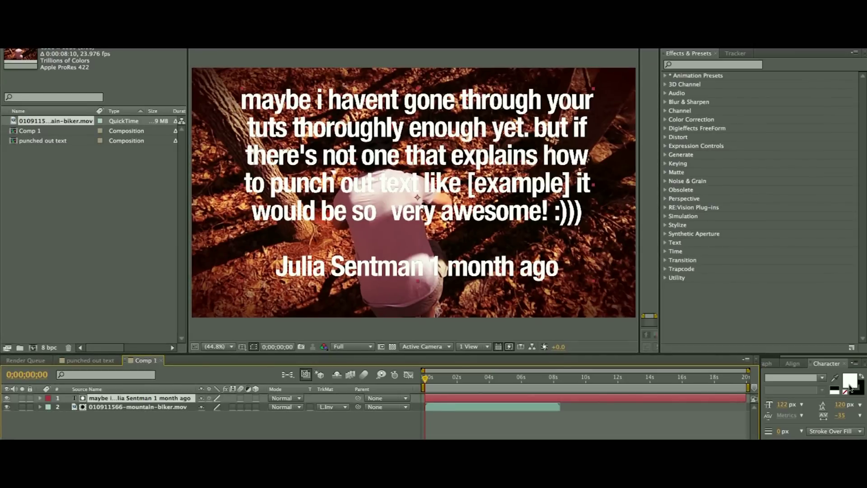
- Change the quote text colour to black
left_click(849, 384)
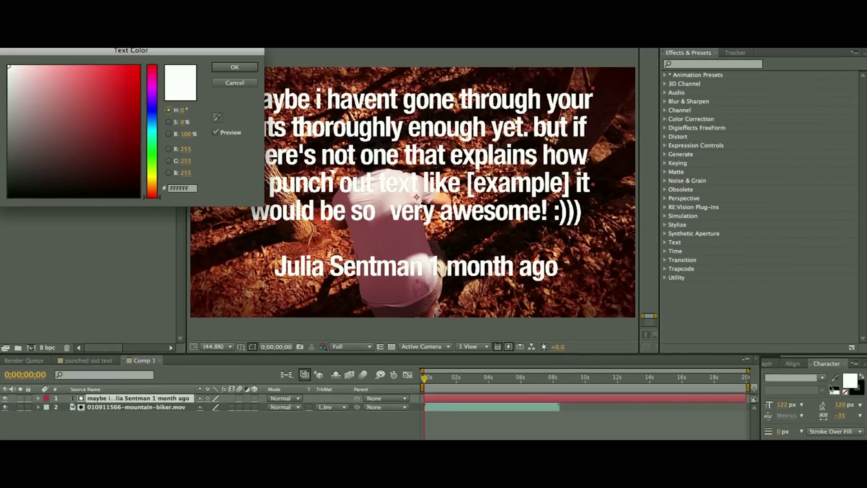
left_click(42, 193)
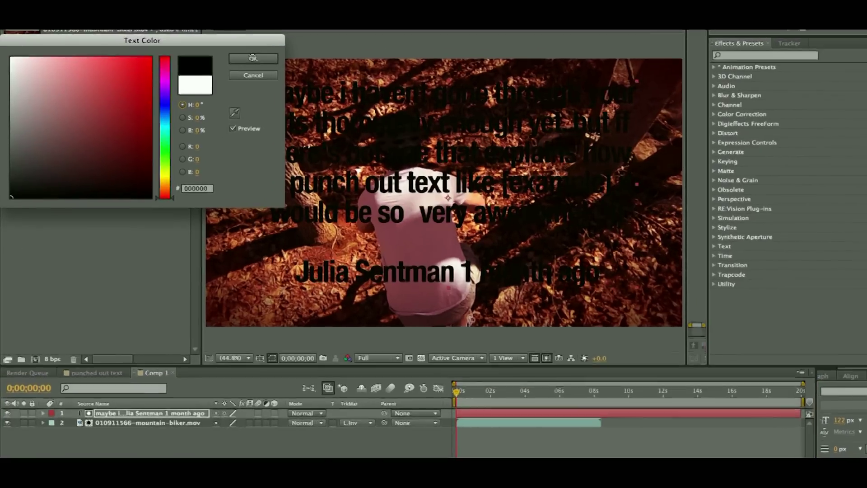
left_click(234, 67)
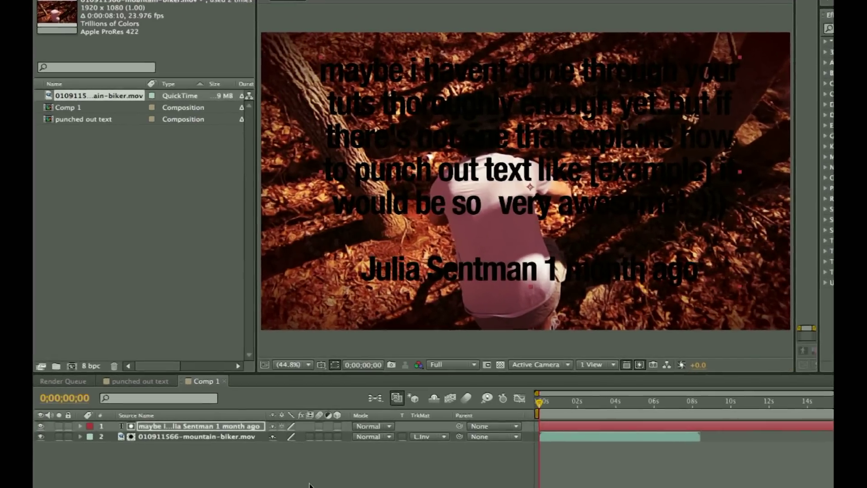
- Hide the text layer and switch the footage matte through Luma and Alpha to Alpha Inverted Matte
left_click(429, 436)
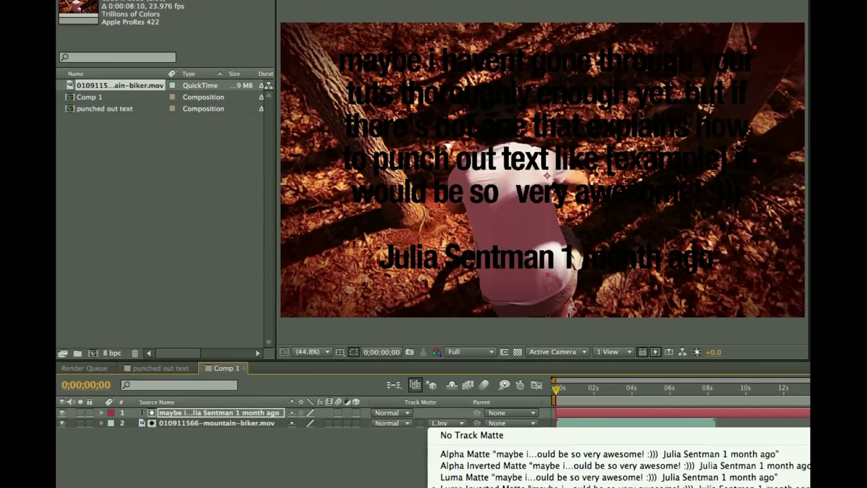
left_click(425, 450)
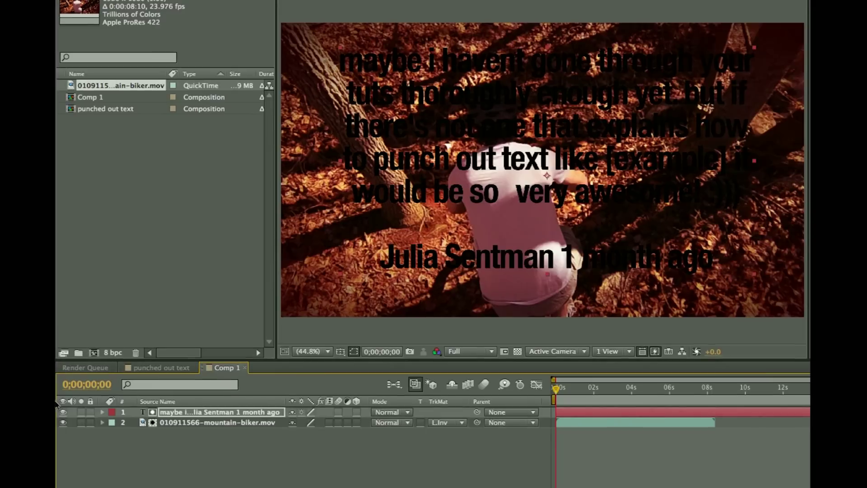
left_click(62, 412)
left_click(441, 422)
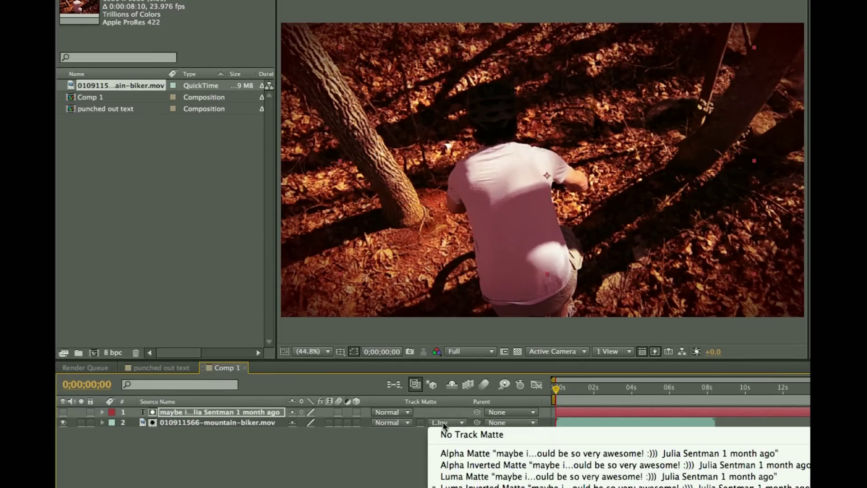
left_click(460, 475)
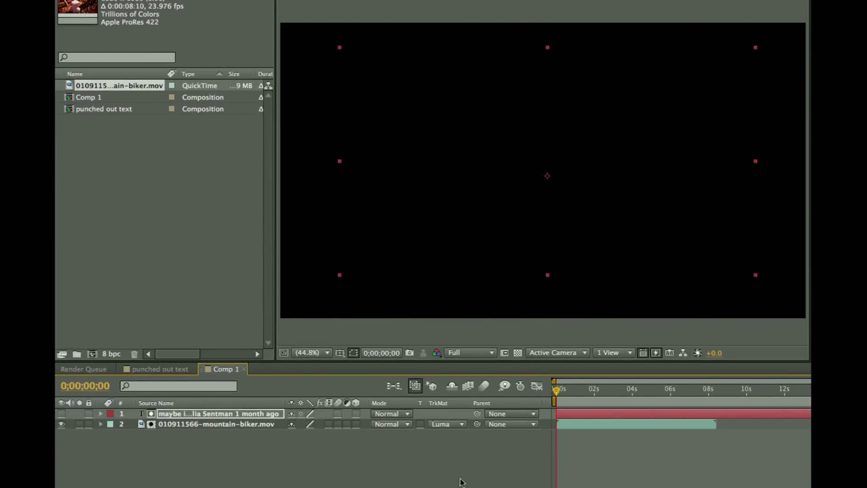
left_click(443, 427)
left_click(454, 451)
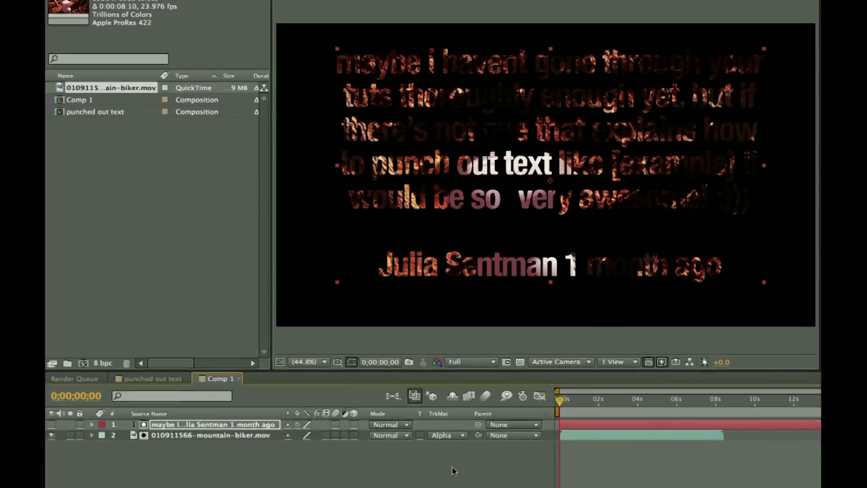
left_click(447, 441)
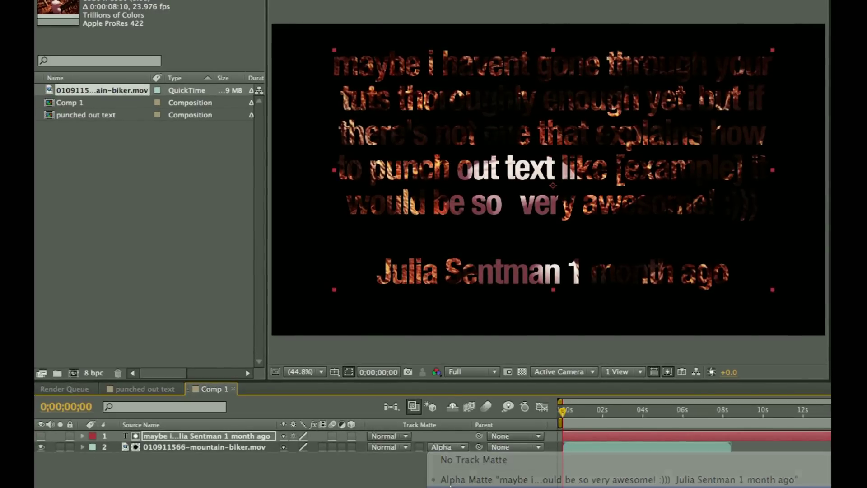
left_click(451, 478)
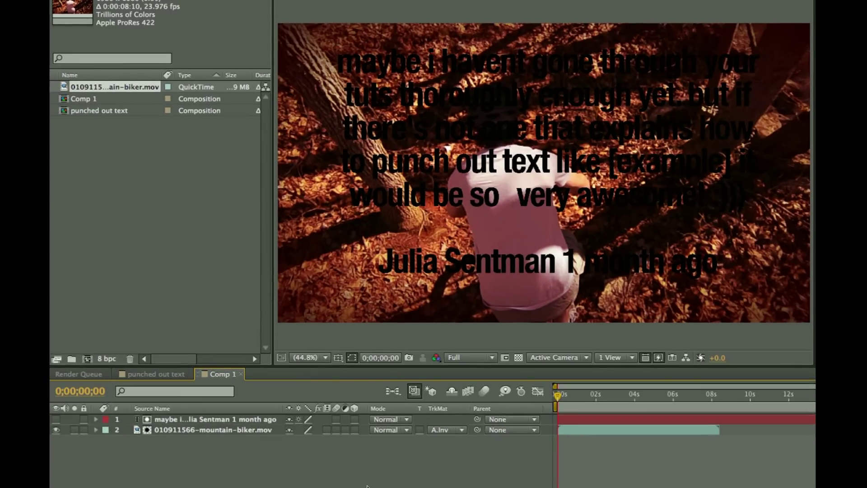
- Show the 'punched out text' composition at time 0;00;00;00
left_click(160, 381)
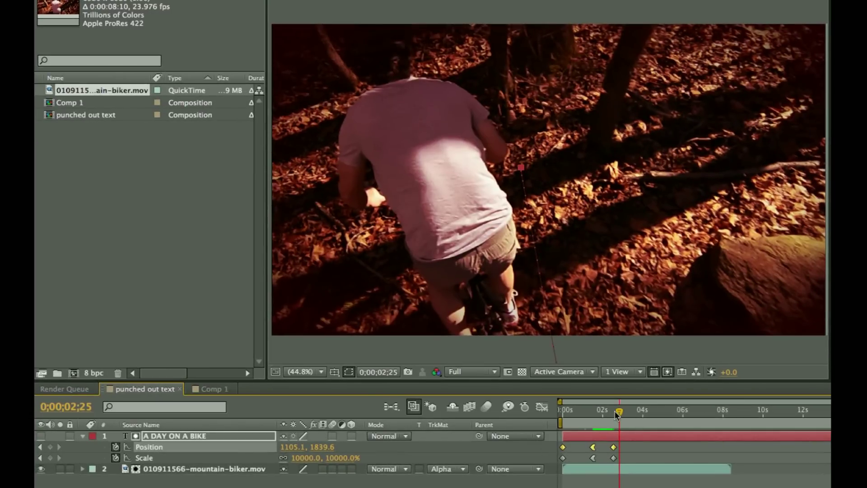
key("Home")
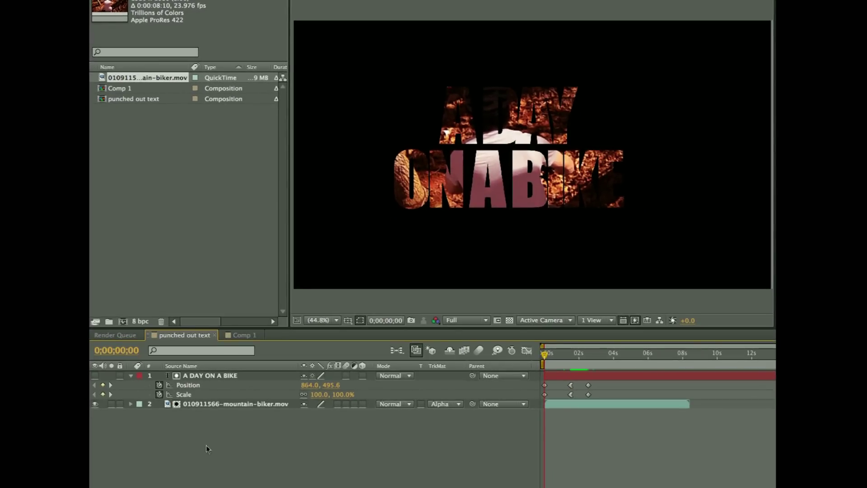
left_click(95, 375)
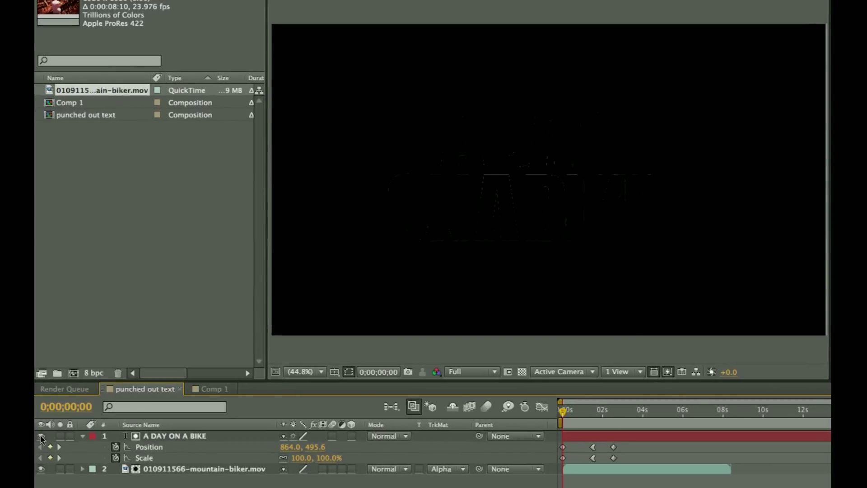
left_click(41, 436)
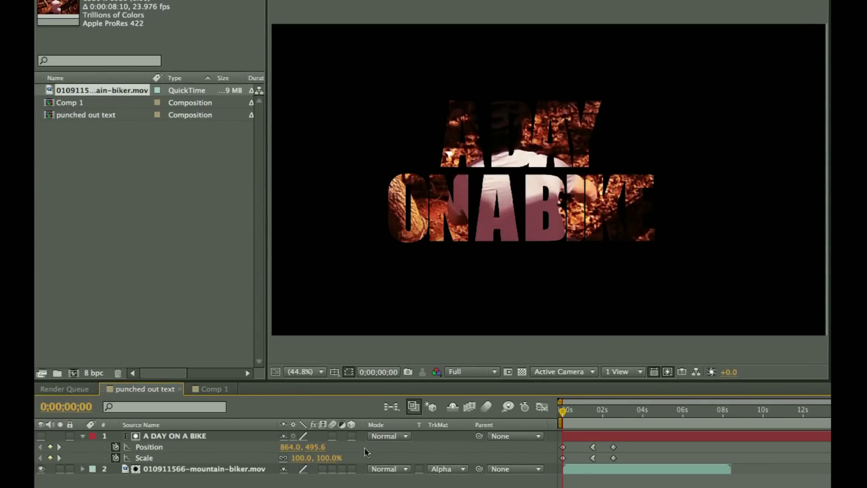
left_click(463, 470)
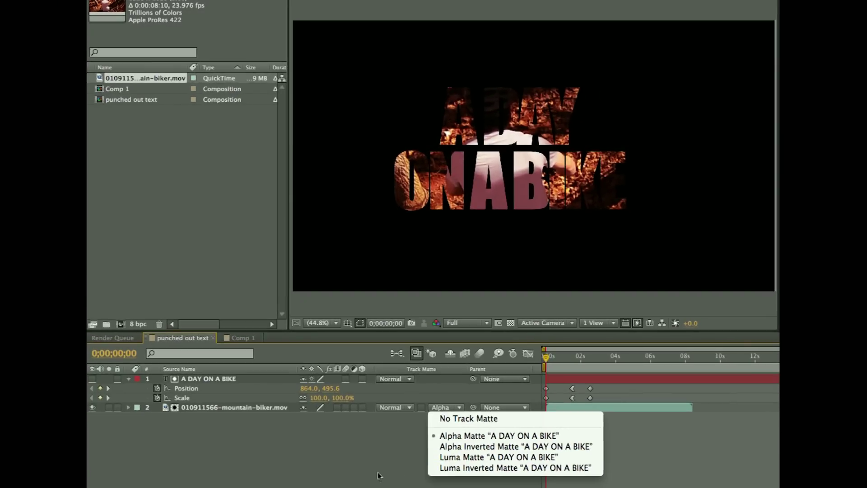
left_click(501, 463)
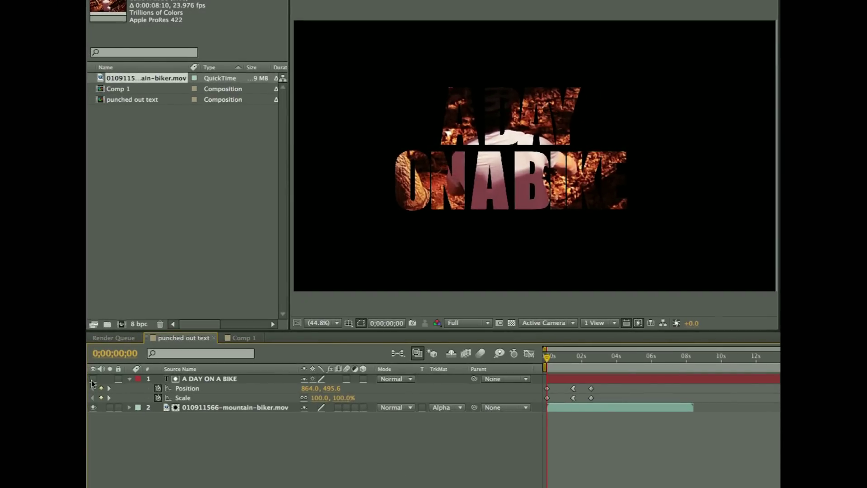
left_click(93, 380)
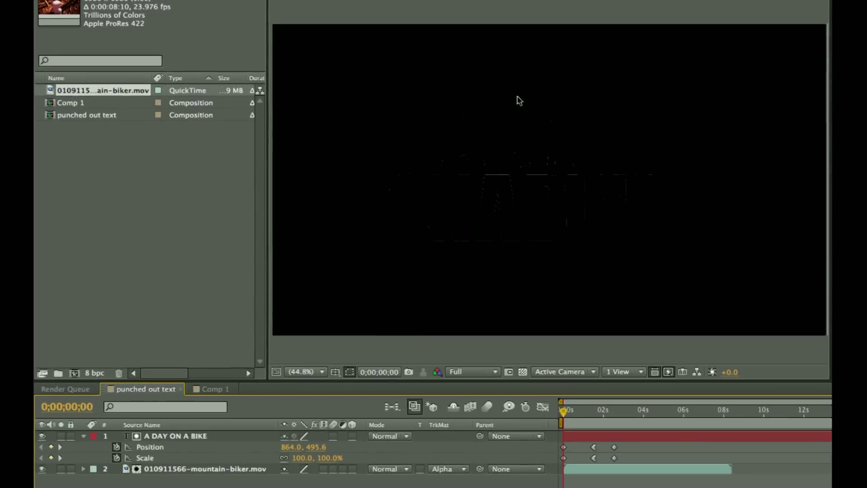
mouse_move(562, 411)
left_mouse_down()
mouse_move(620, 416)
mouse_move(551, 419)
left_mouse_up()
left_click(42, 436)
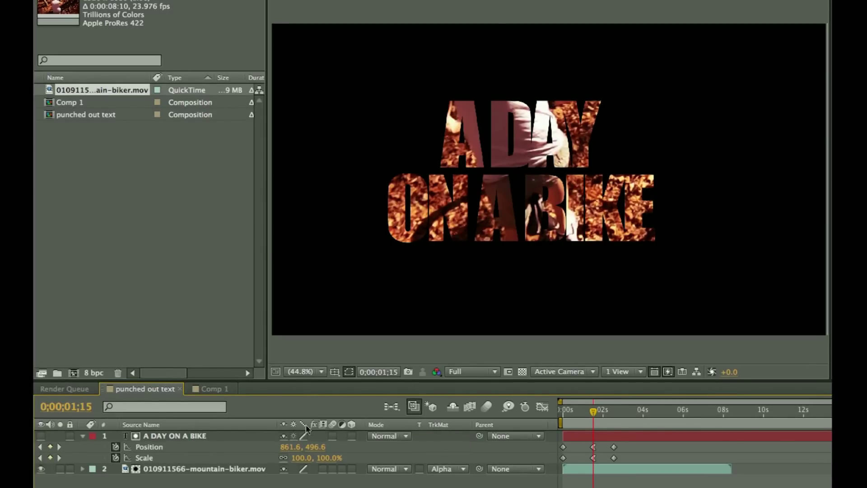
right_click(264, 428)
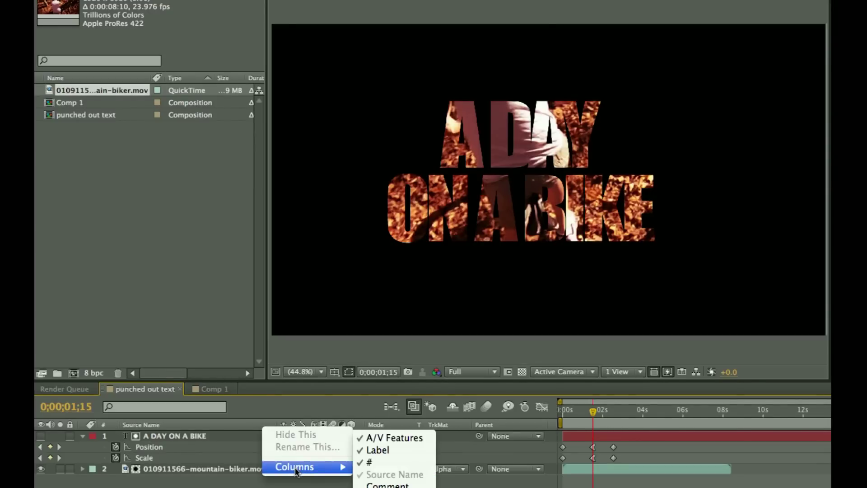
left_click(529, 426)
right_click(515, 427)
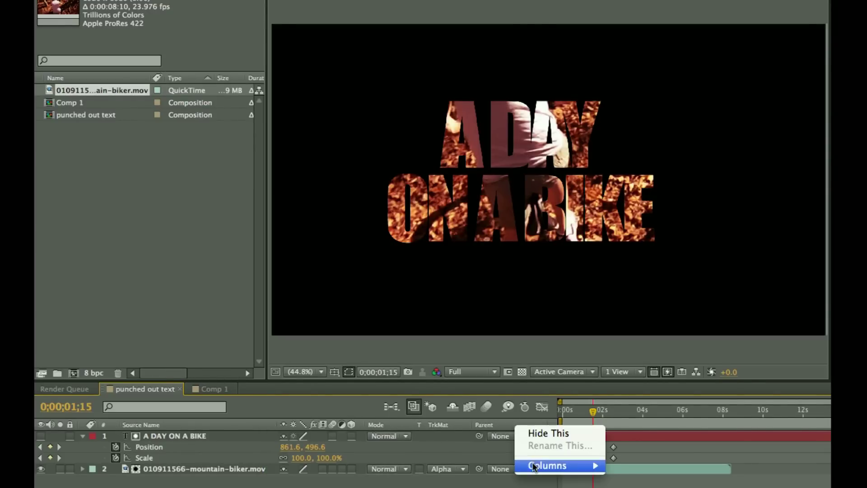
mouse_move(534, 466)
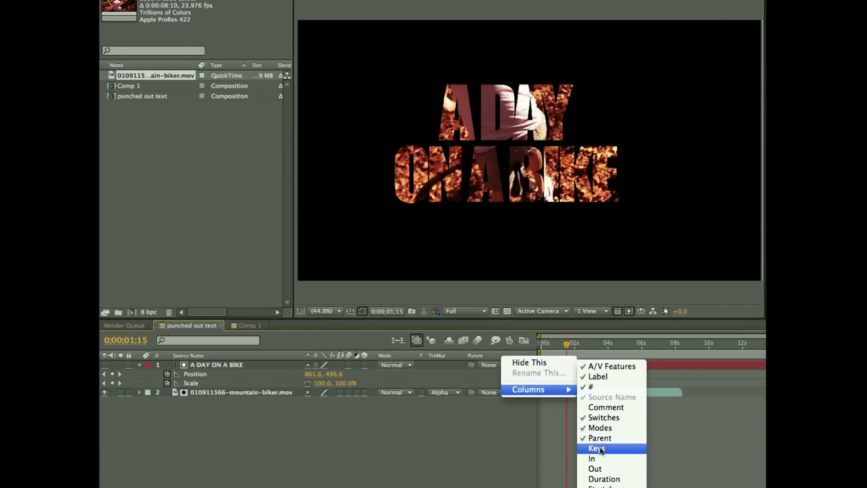
left_click(600, 428)
right_click(420, 399)
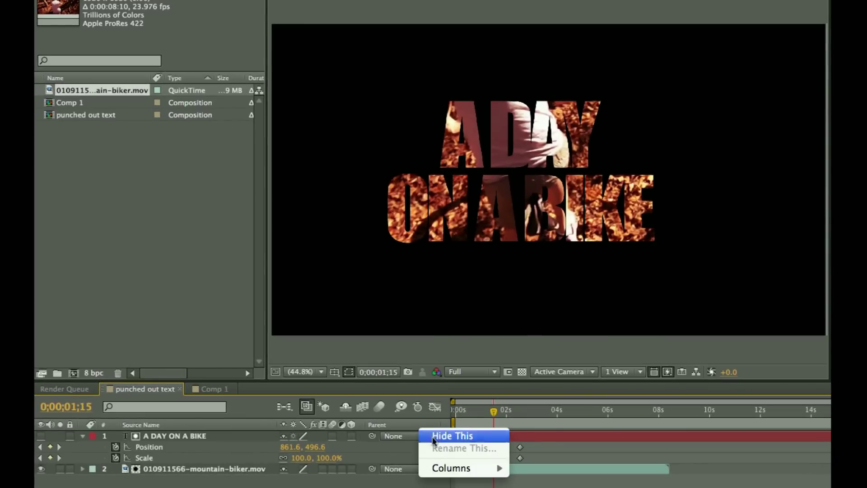
mouse_move(452, 440)
left_click(548, 487)
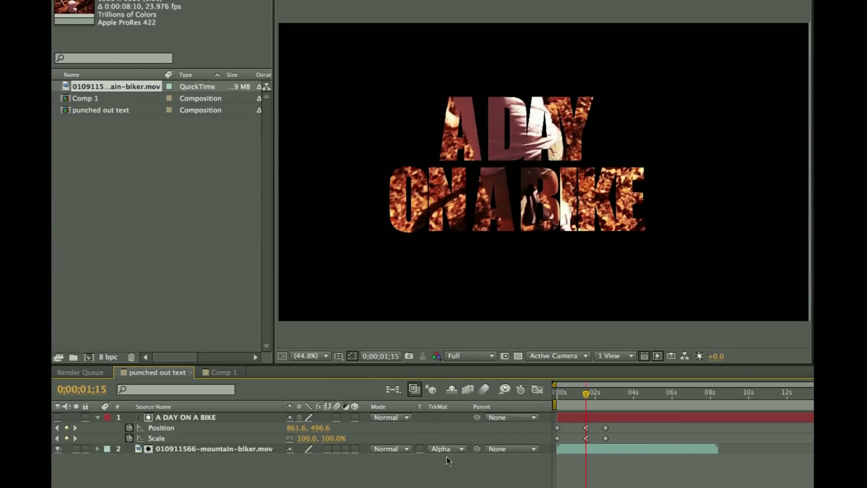
right_click(537, 406)
left_click(359, 487)
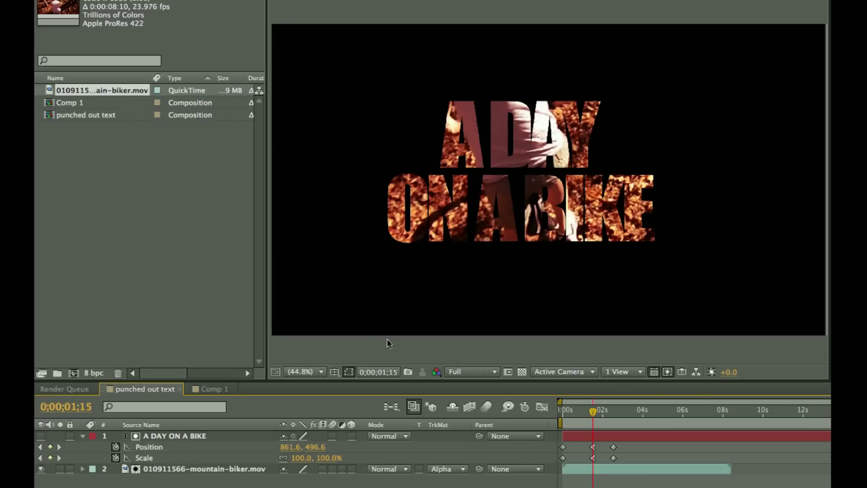
left_click(171, 225)
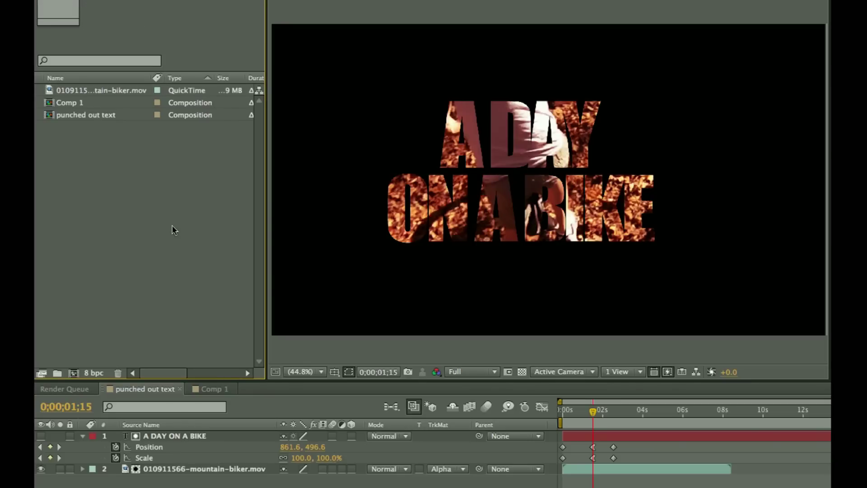